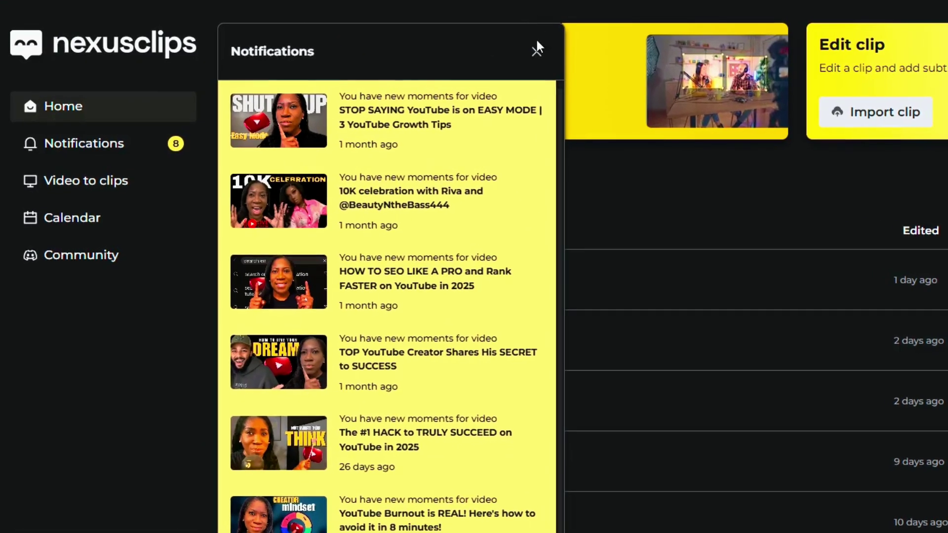
# Dismiss the Notifications panel, briefly start Create clip, then reopen and close Notifications on Home
pyautogui.click(528, 51)
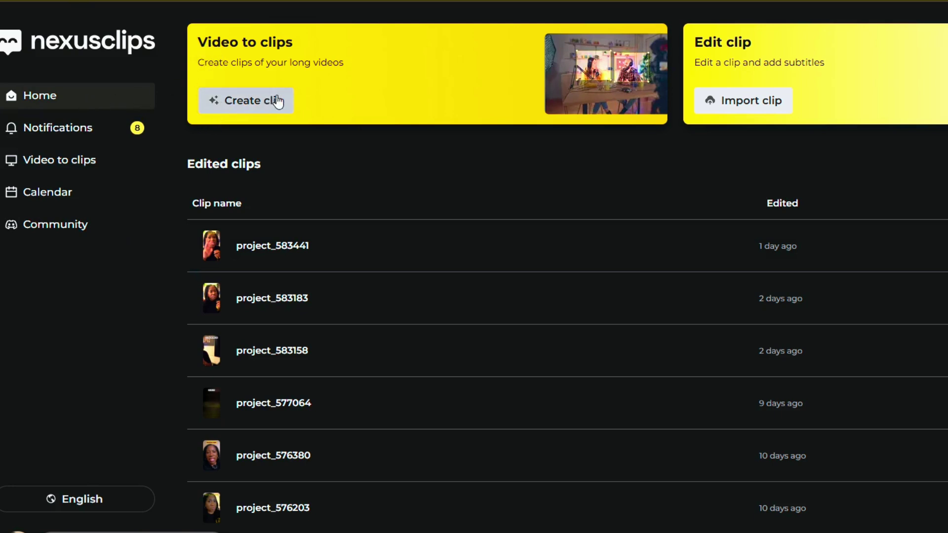
pyautogui.click(249, 105)
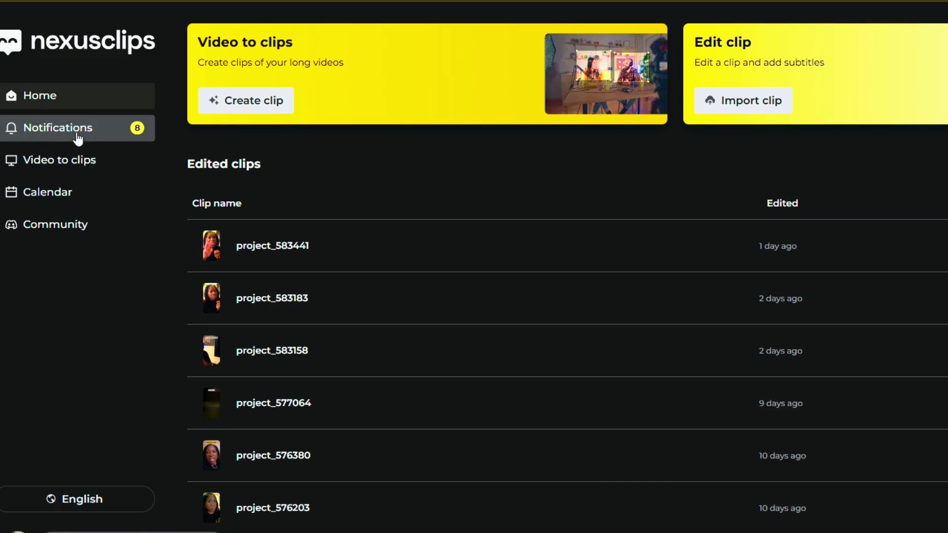
pyautogui.click(54, 138)
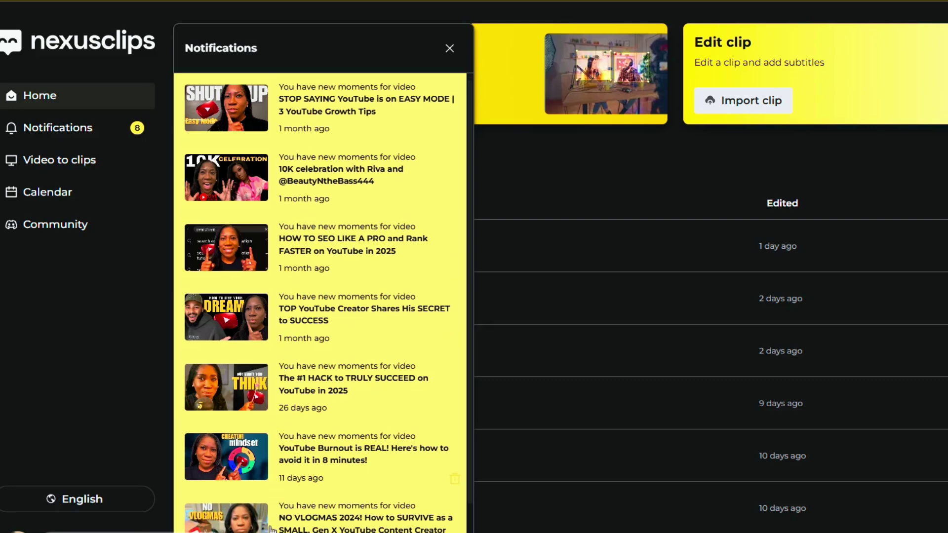
pyautogui.click(162, 143)
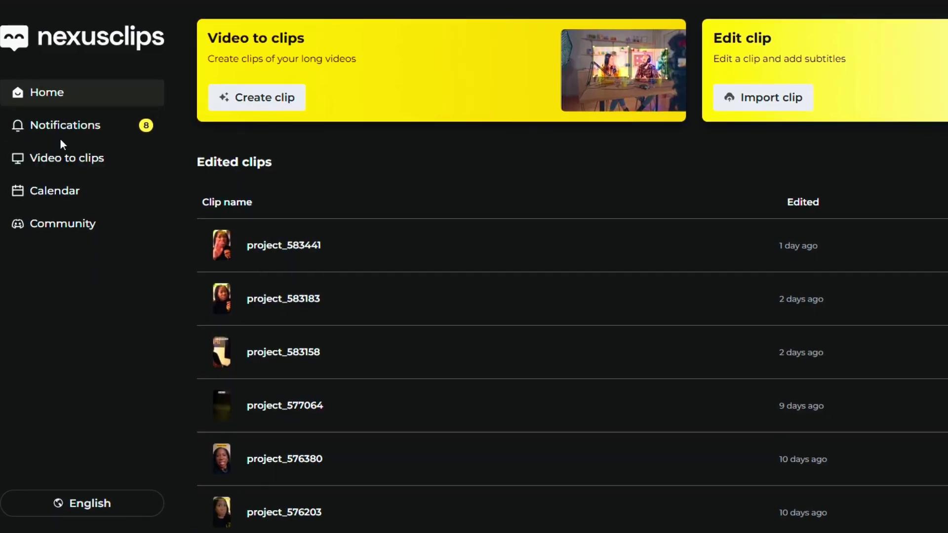
# Open Video to clips, glance at the channel's Streams, and return to the Videos list
pyautogui.click(30, 154)
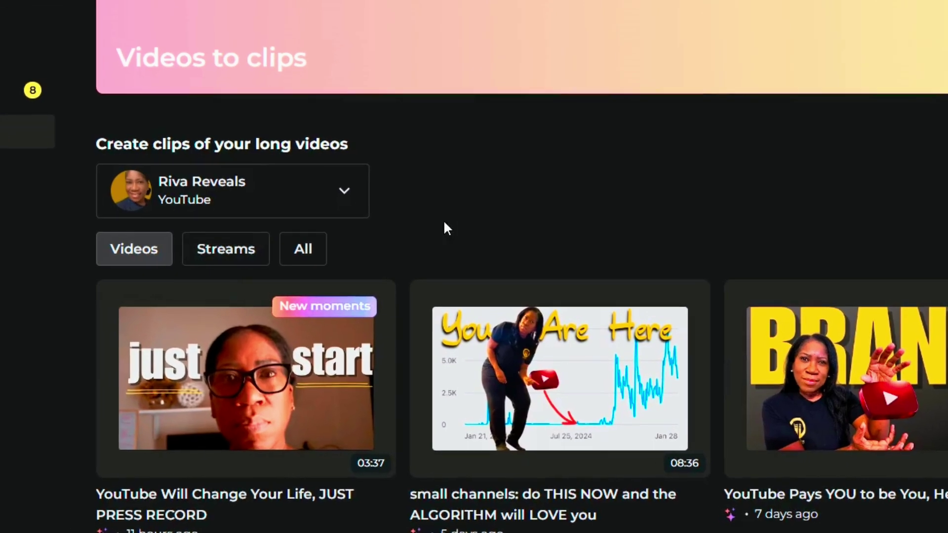
pyautogui.scroll(-2, 443, 227)
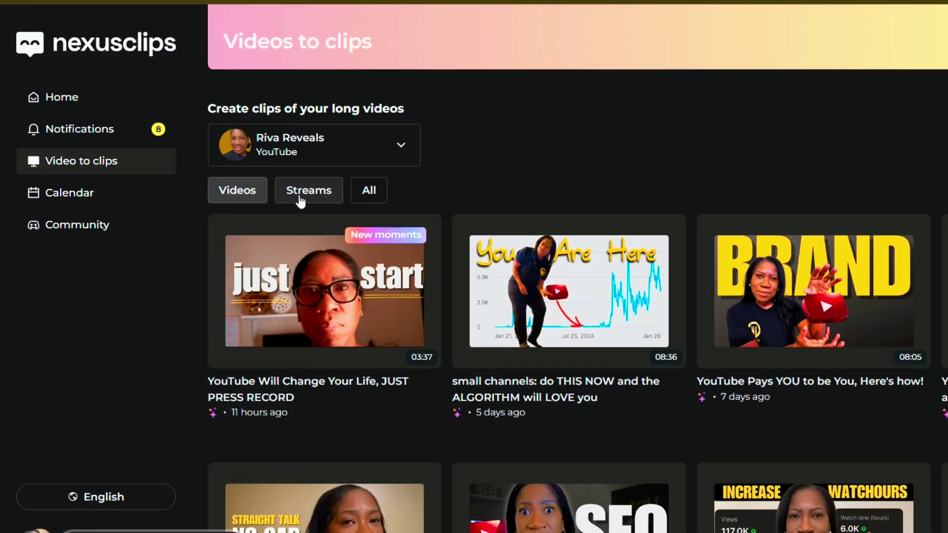
pyautogui.click(566, 326)
pyautogui.scroll(-2, 197, 173)
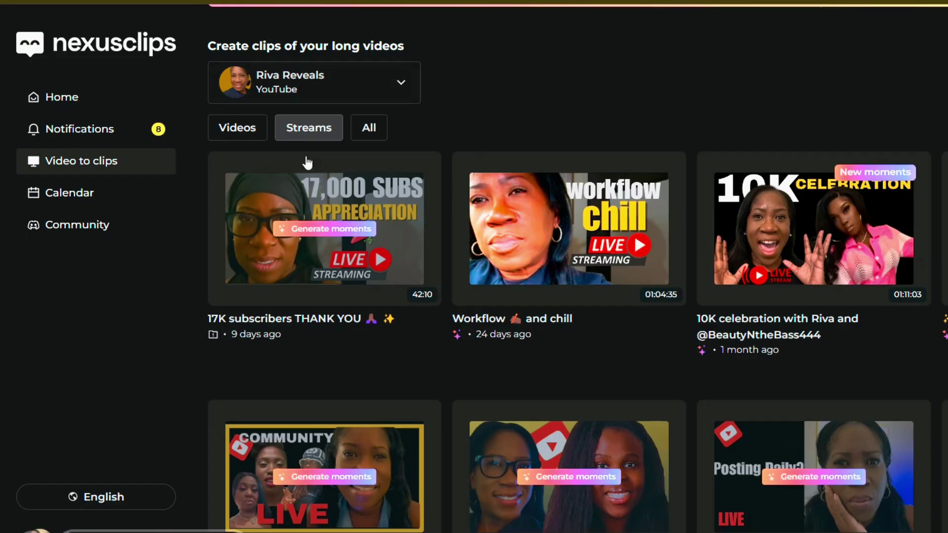
pyautogui.click(239, 131)
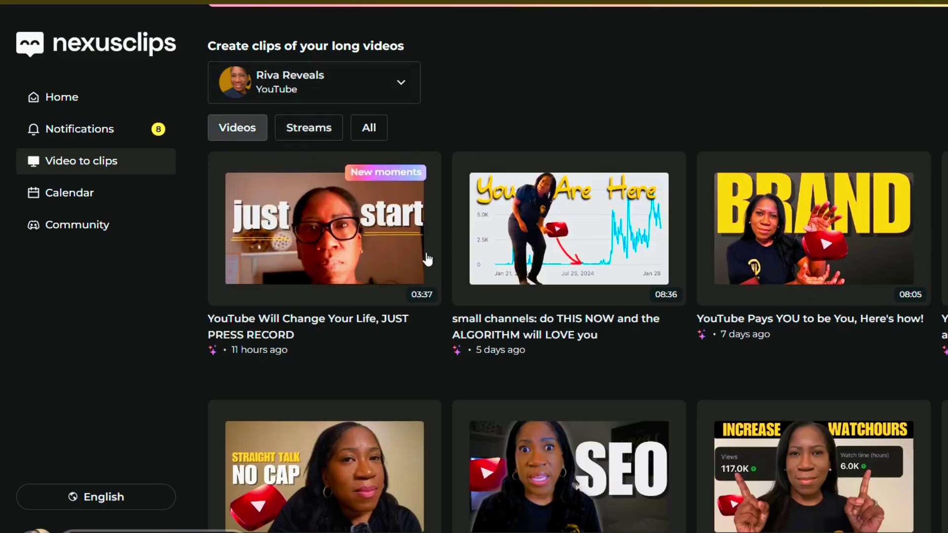
pyautogui.scroll(-1, 425, 254)
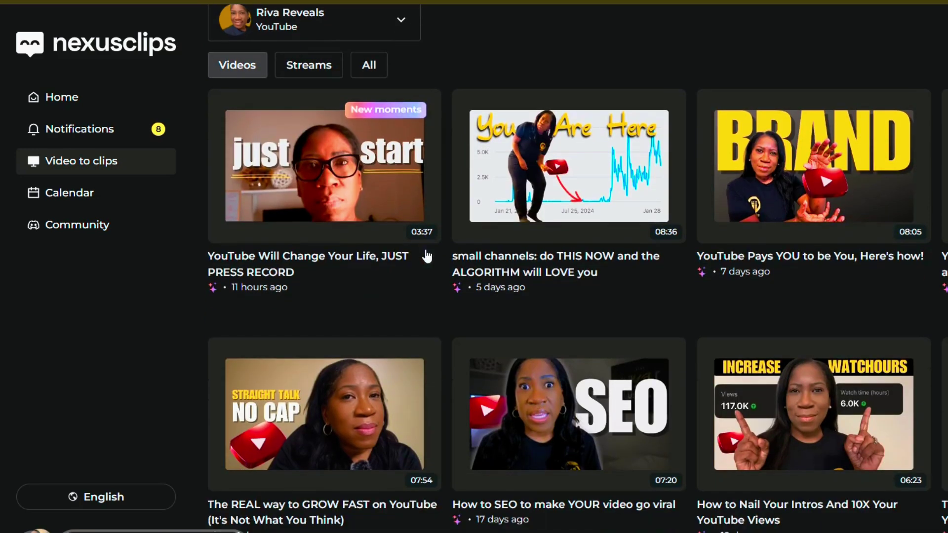
# Mark a 30-second clip in 'YouTube Pays YOU to be You, Here's how!' and open it for editing
pyautogui.click(807, 180)
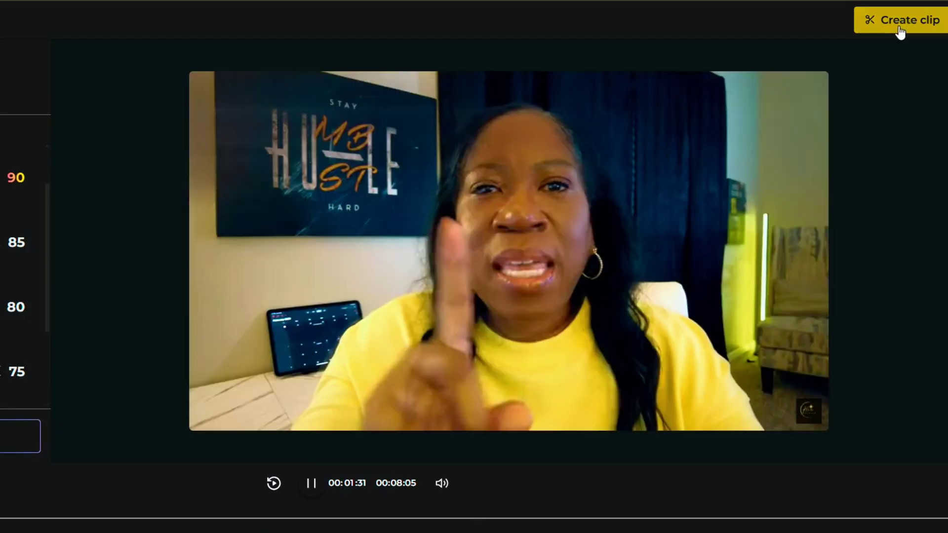
pyautogui.click(898, 24)
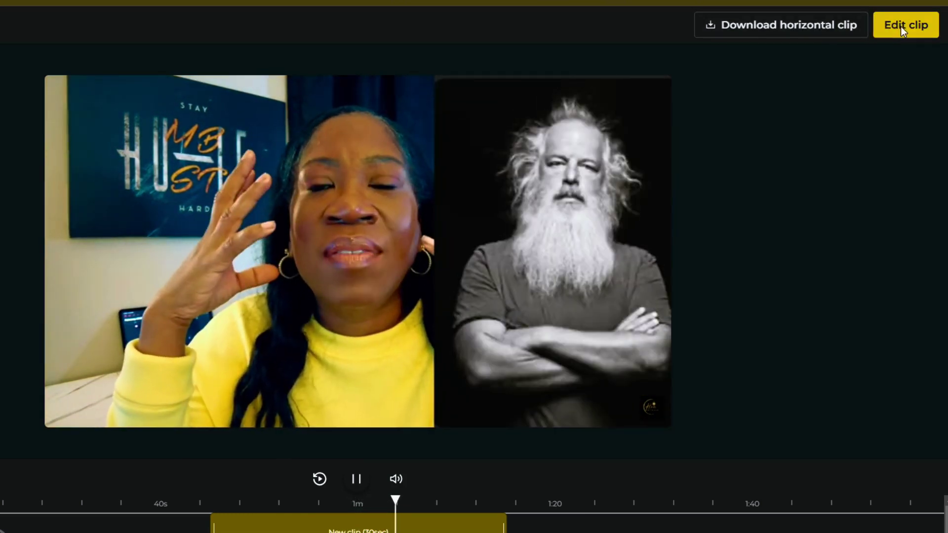
pyautogui.click(902, 30)
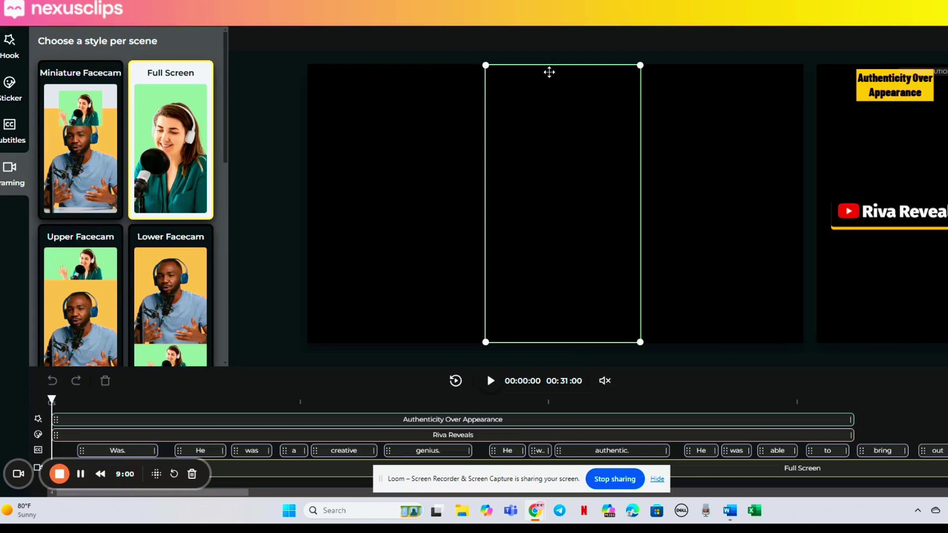
pyautogui.press('space')
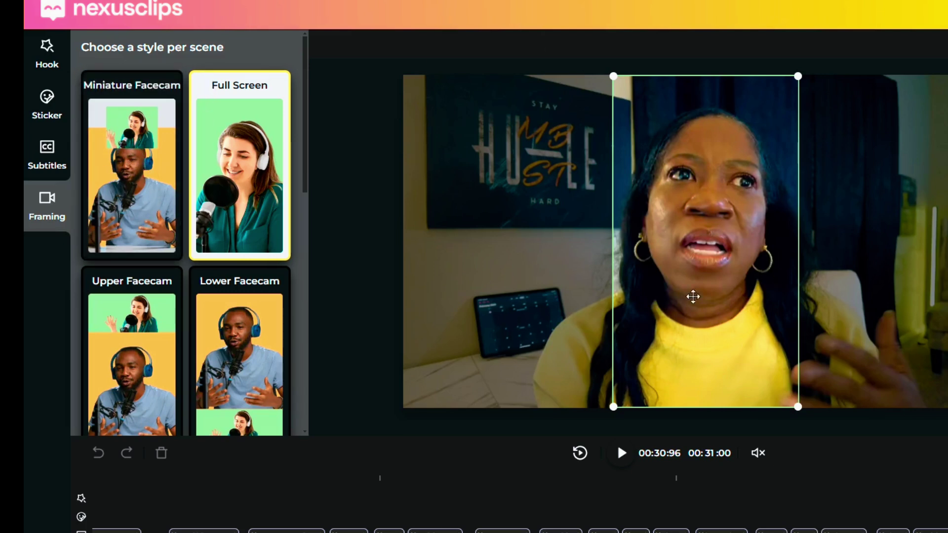
pyautogui.scroll(-3, 127, 227)
pyautogui.scroll(1, 127, 212)
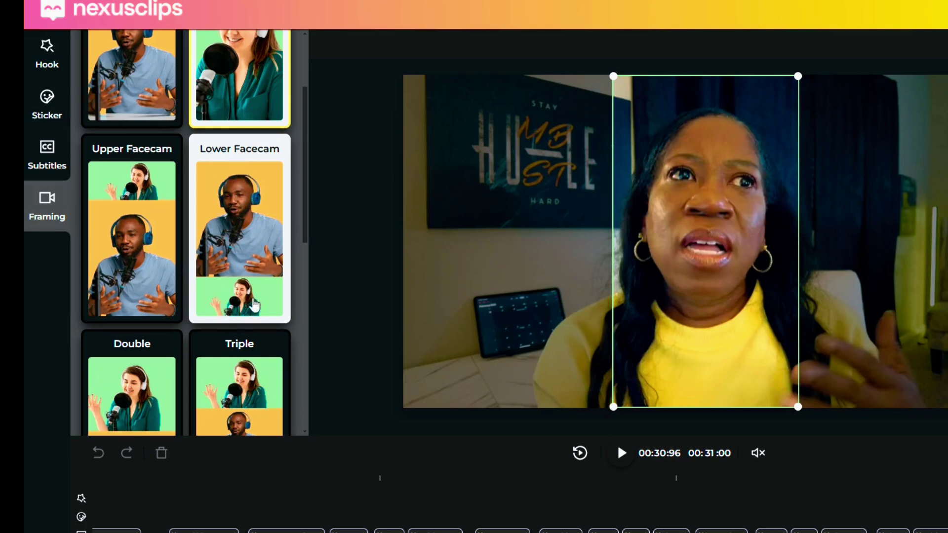
pyautogui.scroll(-4, 158, 265)
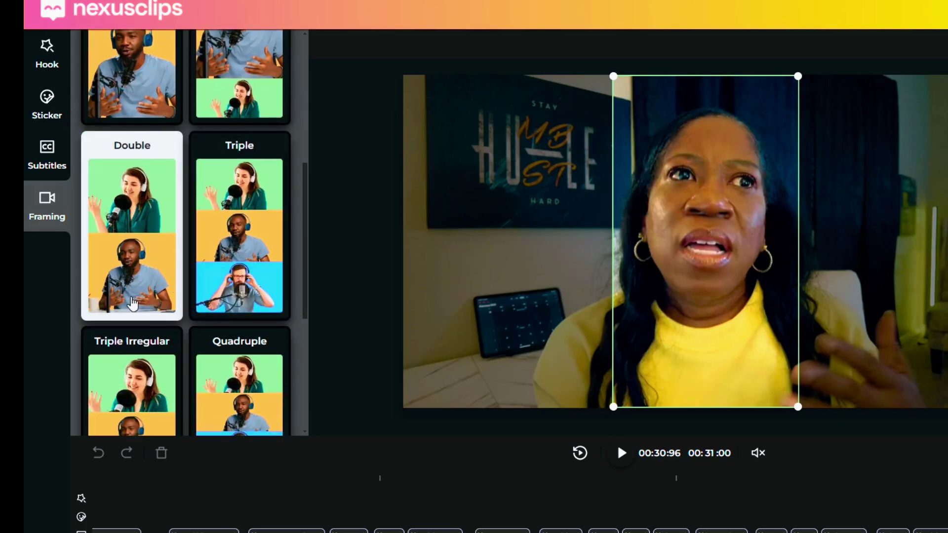
pyautogui.scroll(-6, 235, 192)
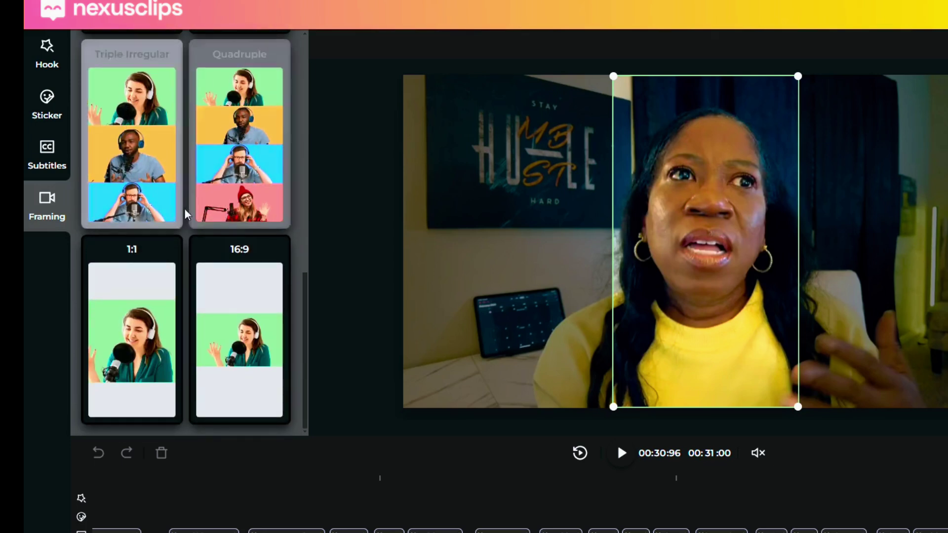
pyautogui.scroll(2, 202, 148)
pyautogui.scroll(3, 202, 148)
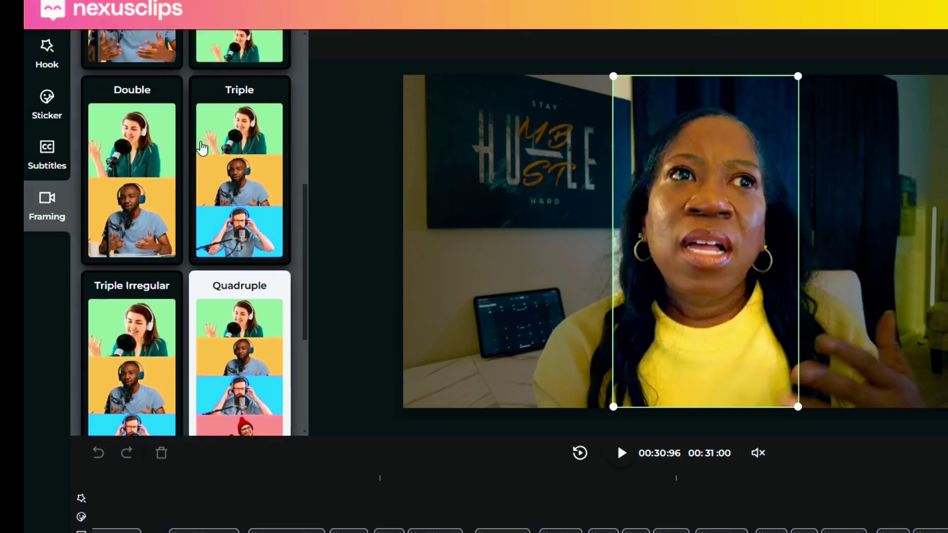
# Switch the clip to the Triple layout and frame the wall poster in the middle panel
pyautogui.click(249, 194)
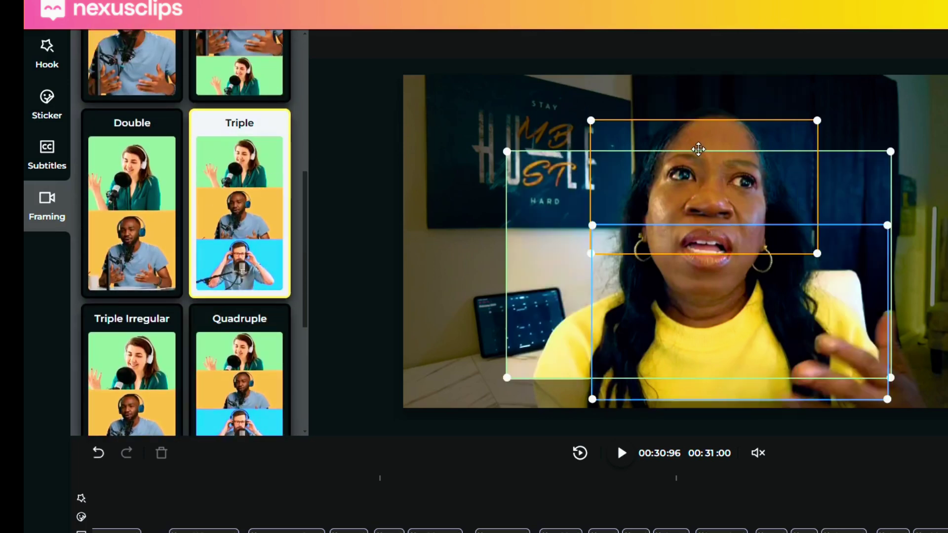
pyautogui.moveTo(696, 139); pyautogui.dragTo(667, 64)
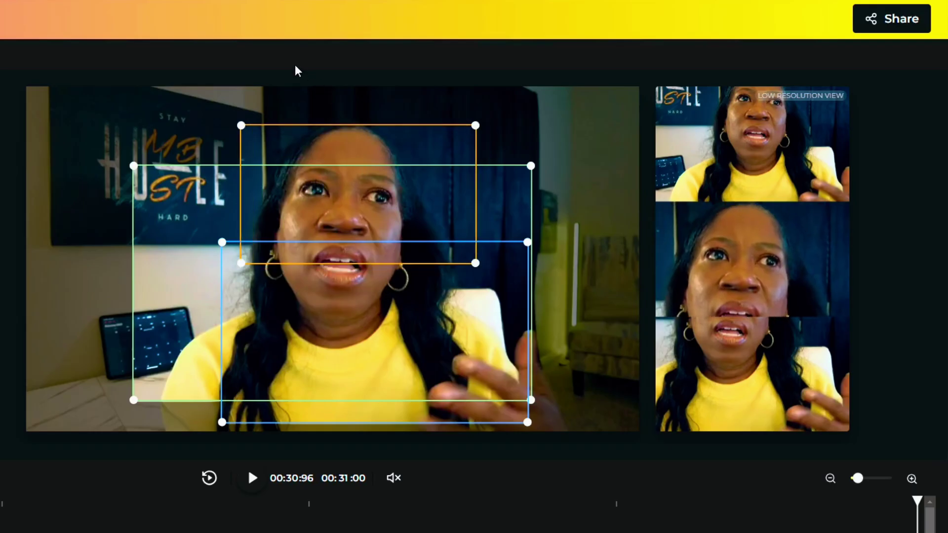
pyautogui.moveTo(295, 70); pyautogui.dragTo(344, 124)
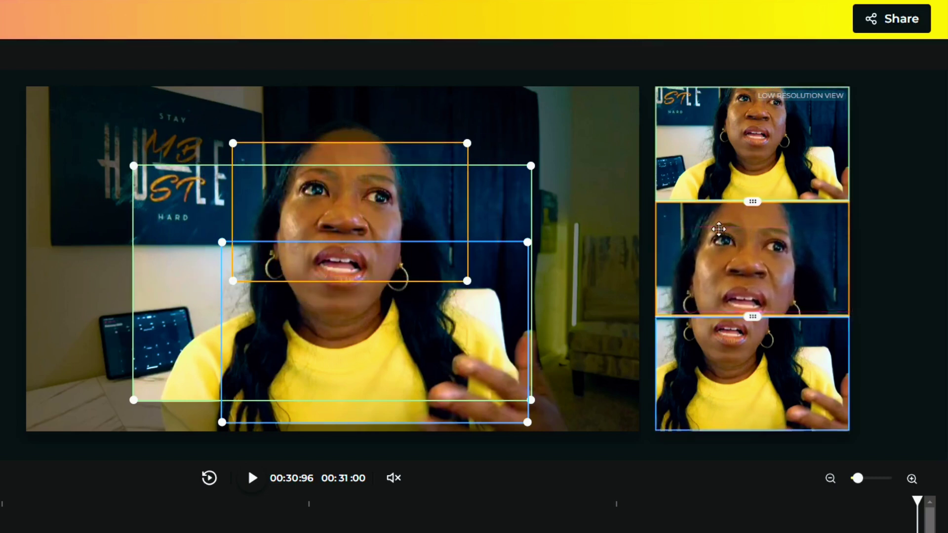
pyautogui.moveTo(337, 212); pyautogui.dragTo(370, 66)
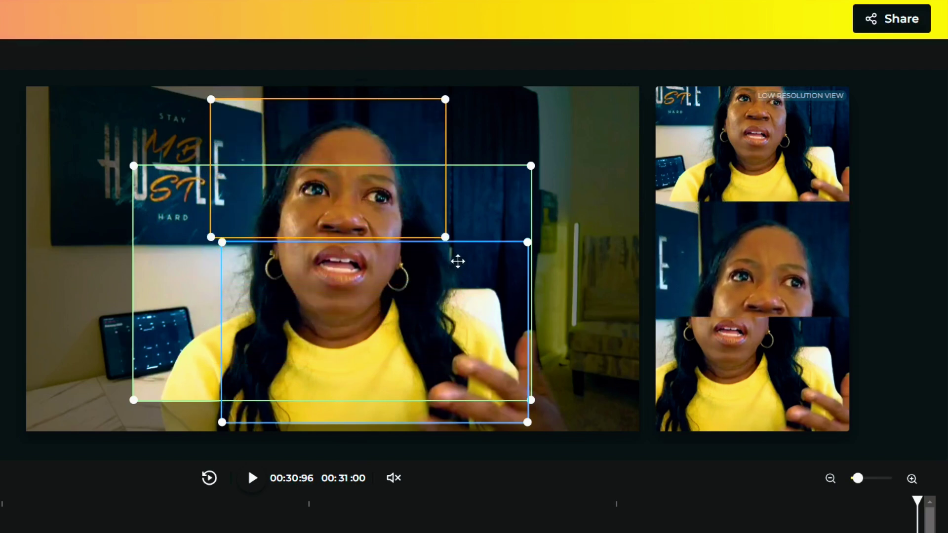
pyautogui.moveTo(439, 230); pyautogui.dragTo(69, 132)
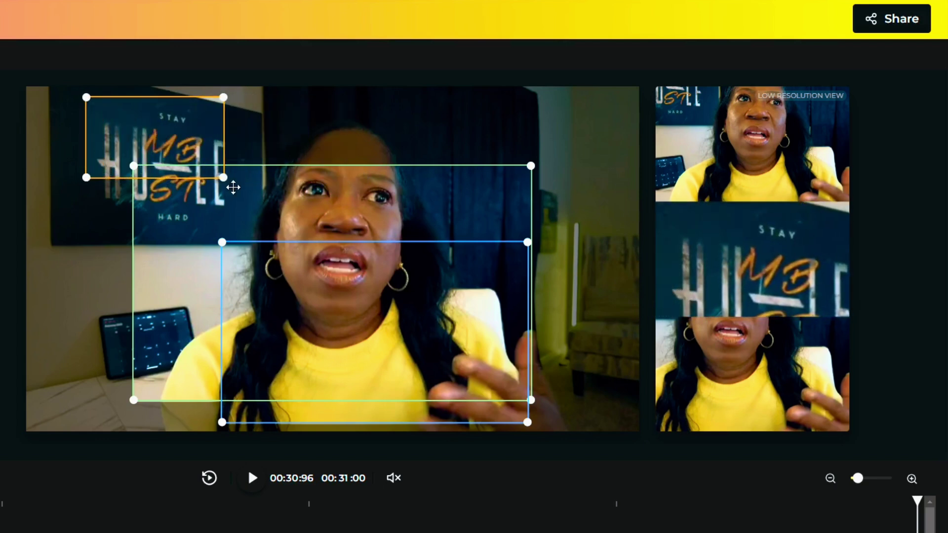
pyautogui.moveTo(223, 178); pyautogui.dragTo(273, 241)
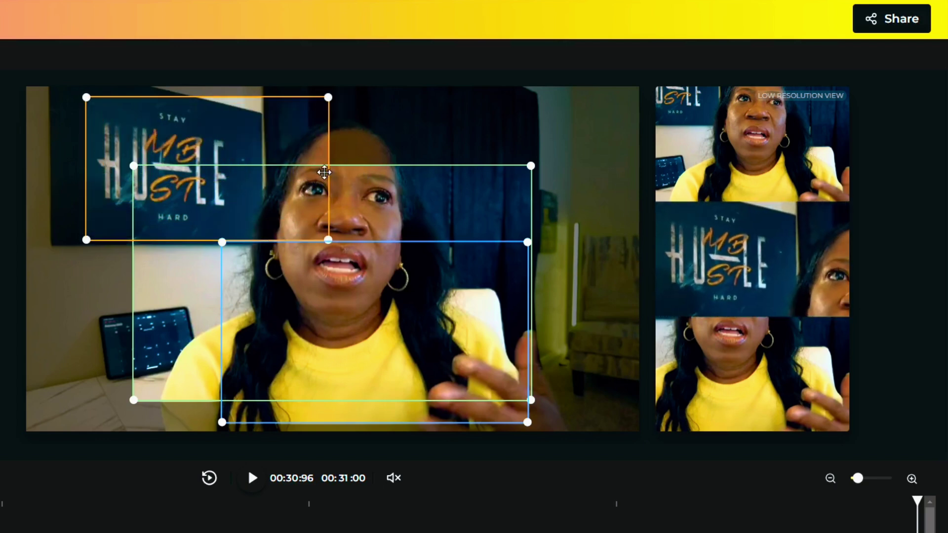
pyautogui.moveTo(321, 182); pyautogui.dragTo(207, 191)
# Center the speaker in the top panel and frame the laptop in the bottom panel
pyautogui.moveTo(364, 214); pyautogui.dragTo(368, 129)
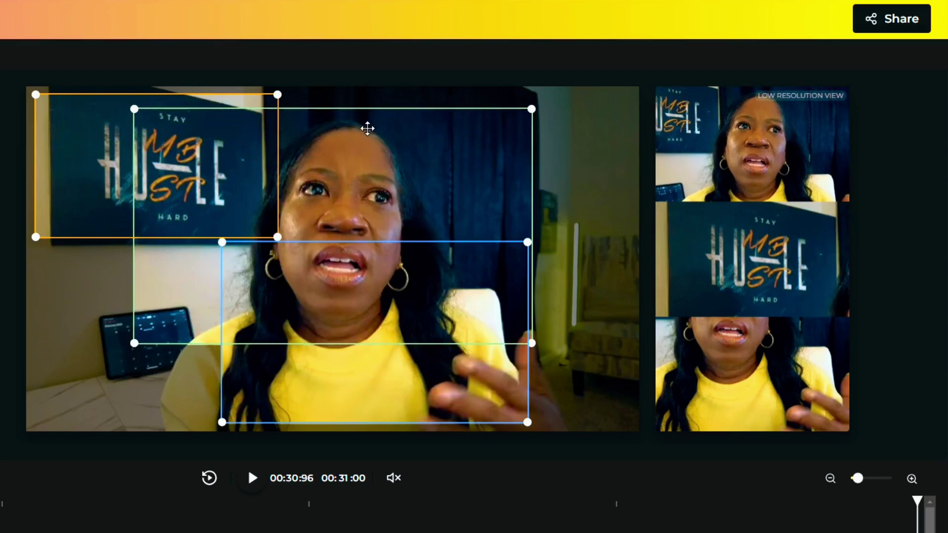
pyautogui.moveTo(413, 383); pyautogui.dragTo(116, 395)
pyautogui.moveTo(361, 424); pyautogui.dragTo(211, 335)
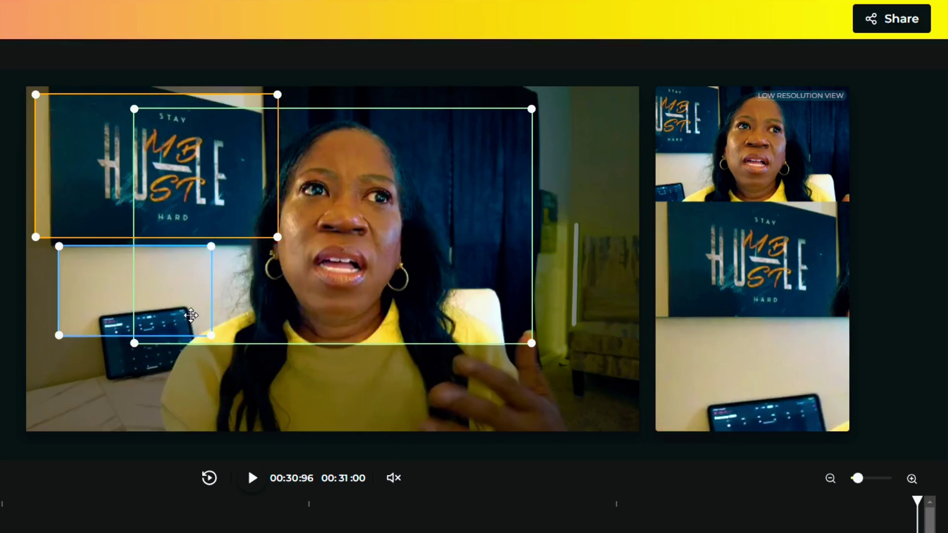
pyautogui.moveTo(135, 328); pyautogui.dragTo(134, 382)
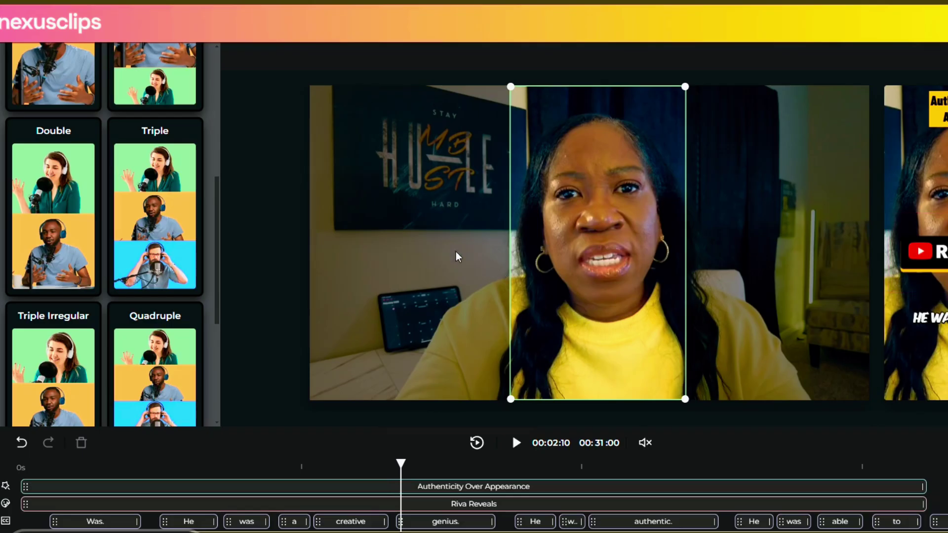
# Give the 'Authenticity Over Appearance' hook the red style and clear the Riva Reveals sticker text
pyautogui.scroll(4, 215, 232)
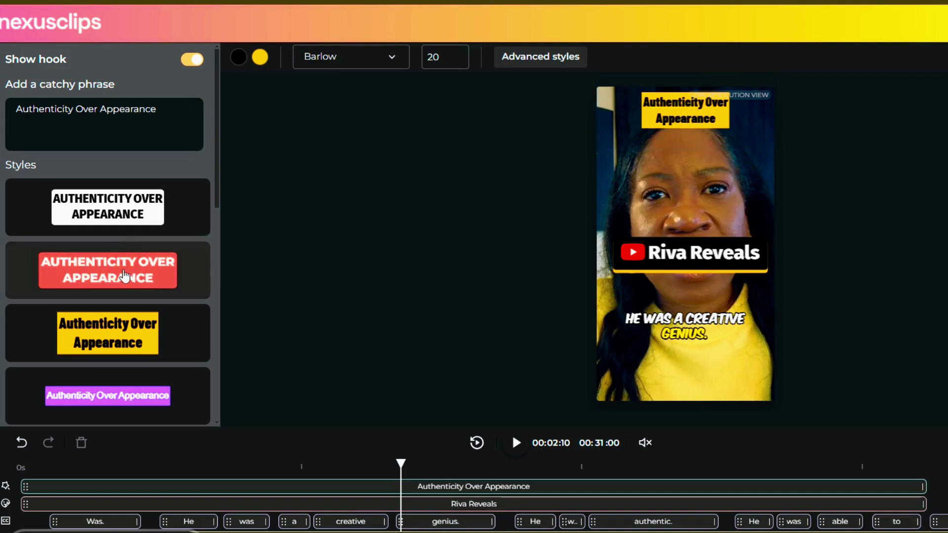
pyautogui.click(124, 277)
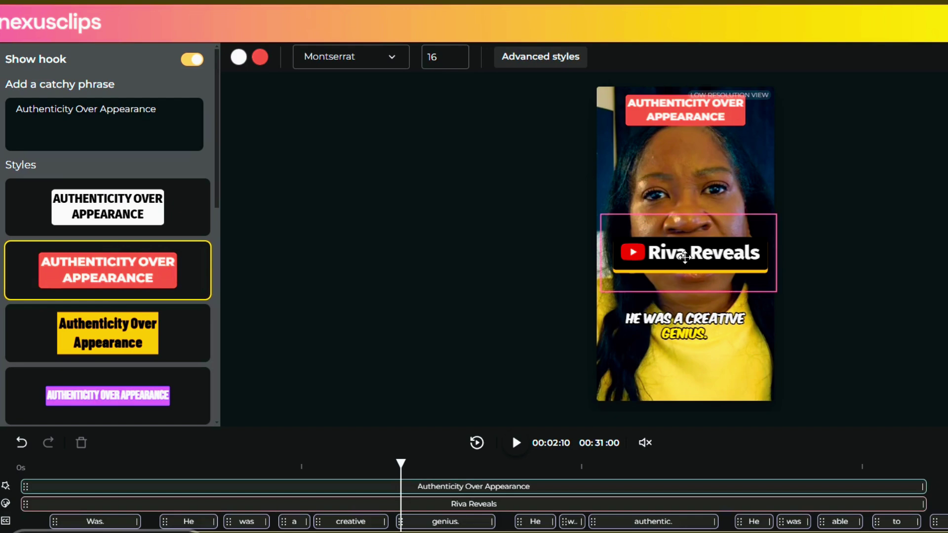
pyautogui.click(684, 257)
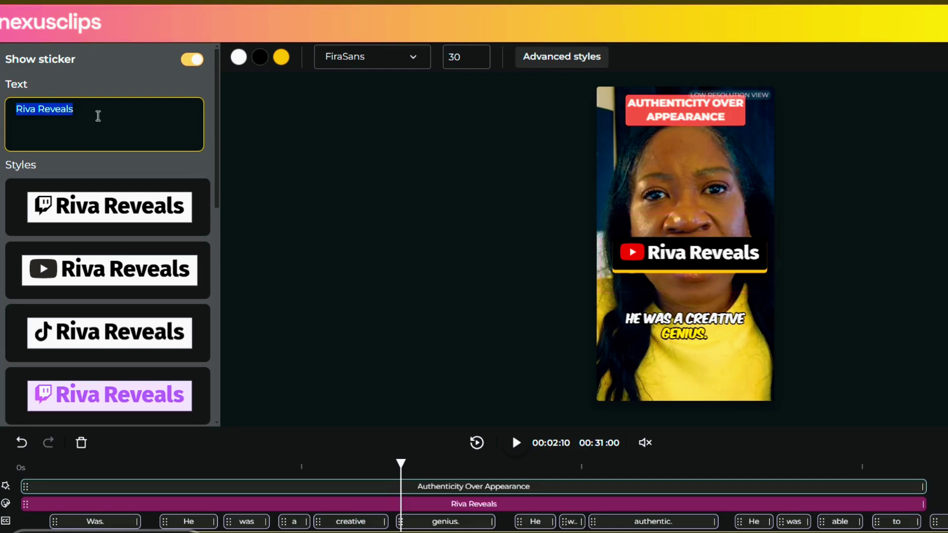
pyautogui.press('BackSpace')
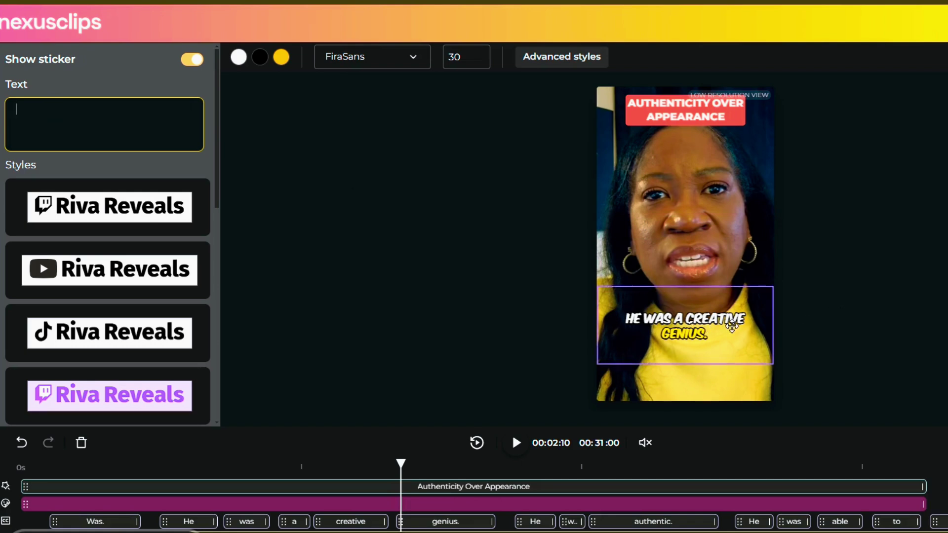
pyautogui.click(664, 325)
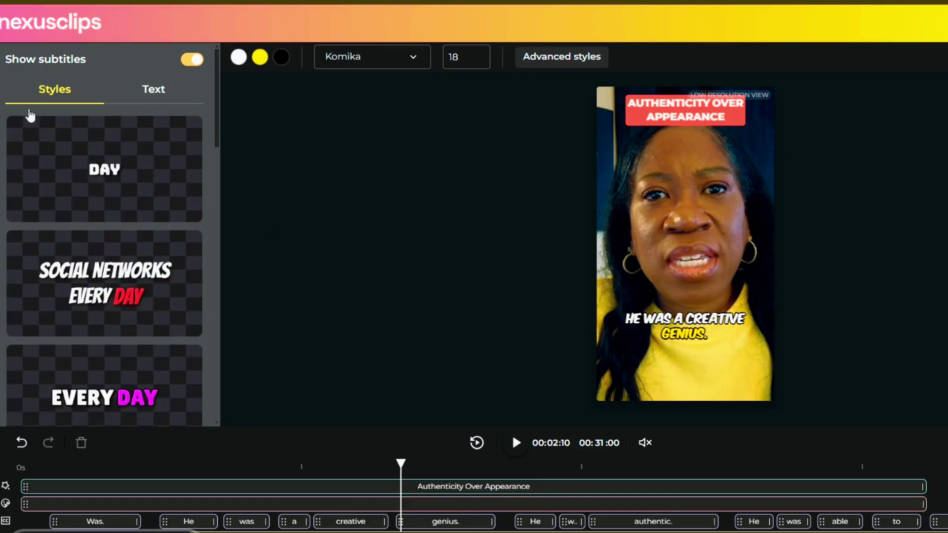
# Review the subtitle transcript, try a red-accent caption style, then undo it
pyautogui.click(151, 92)
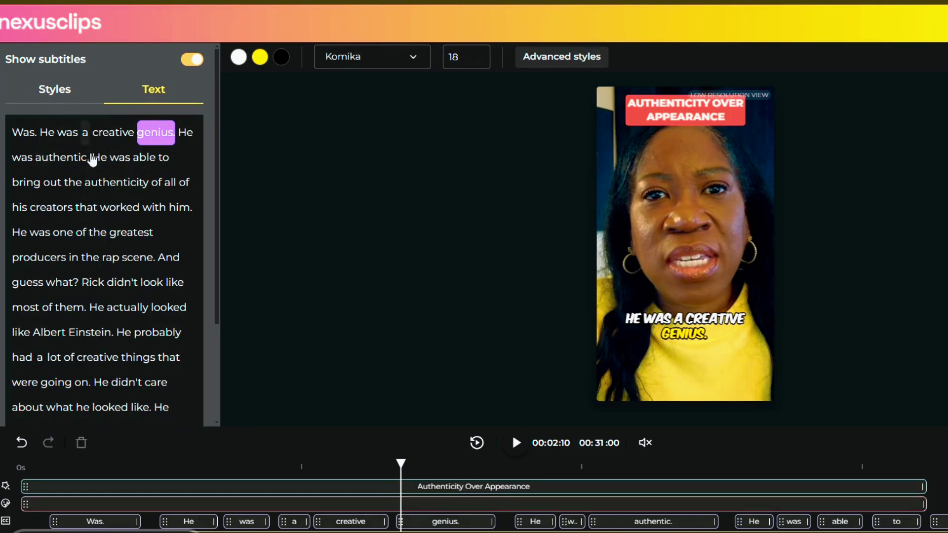
pyautogui.scroll(-3, 110, 242)
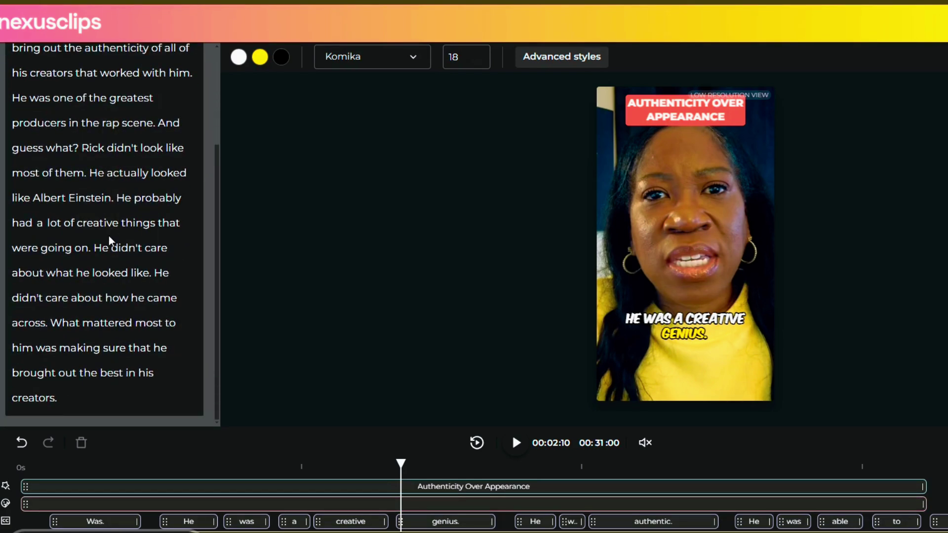
pyautogui.scroll(3, 111, 242)
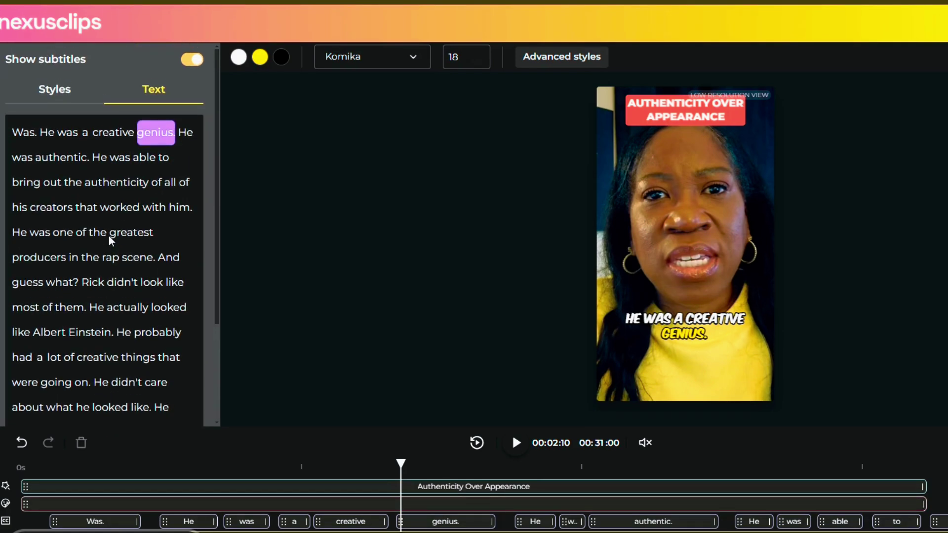
pyautogui.click(58, 96)
pyautogui.scroll(-1, 135, 234)
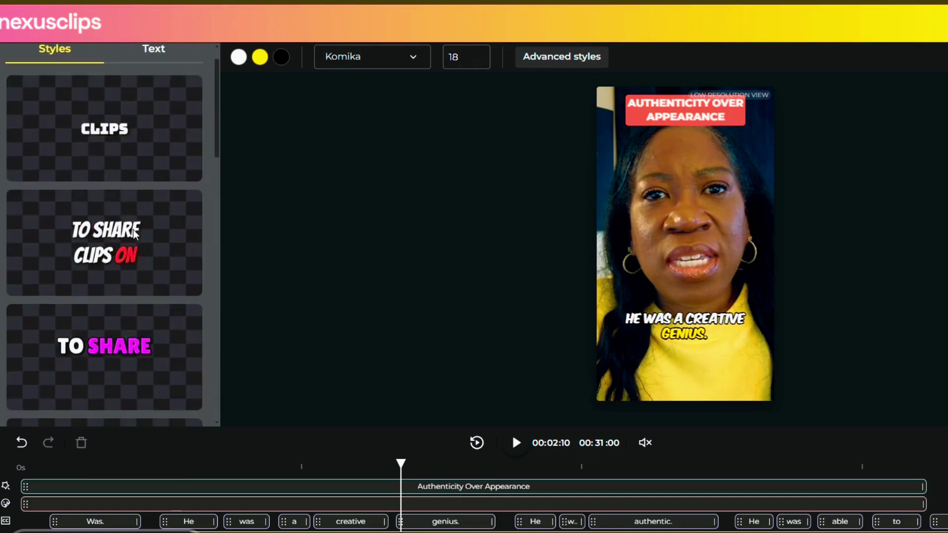
pyautogui.scroll(-3, 134, 234)
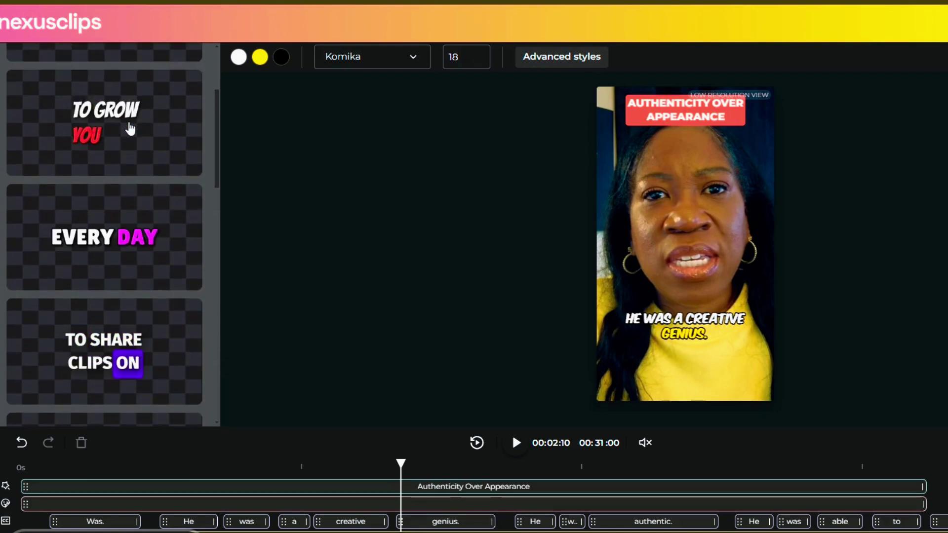
pyautogui.scroll(1, 99, 143)
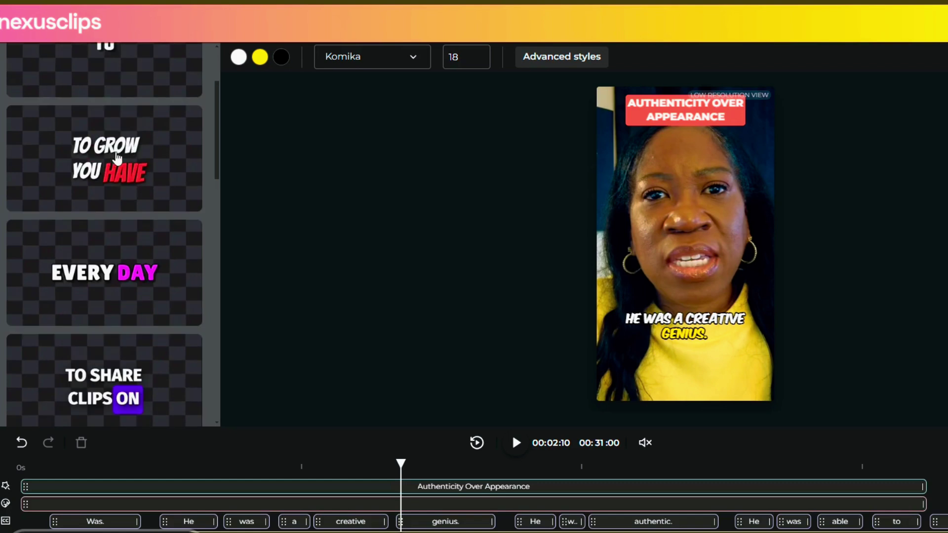
pyautogui.click(82, 156)
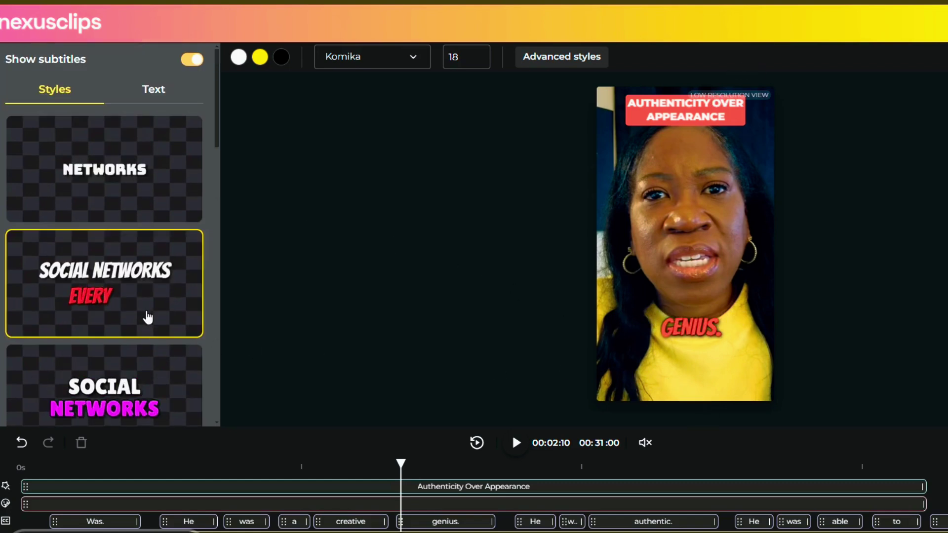
pyautogui.hotkey('ctrl', 'z')
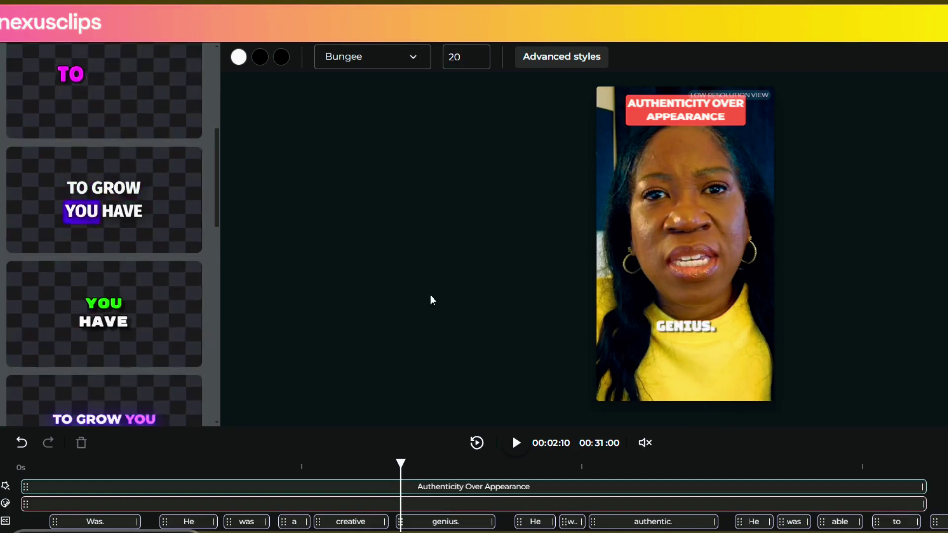
# Set the subtitle font to Bangers at size 18
pyautogui.click(372, 57)
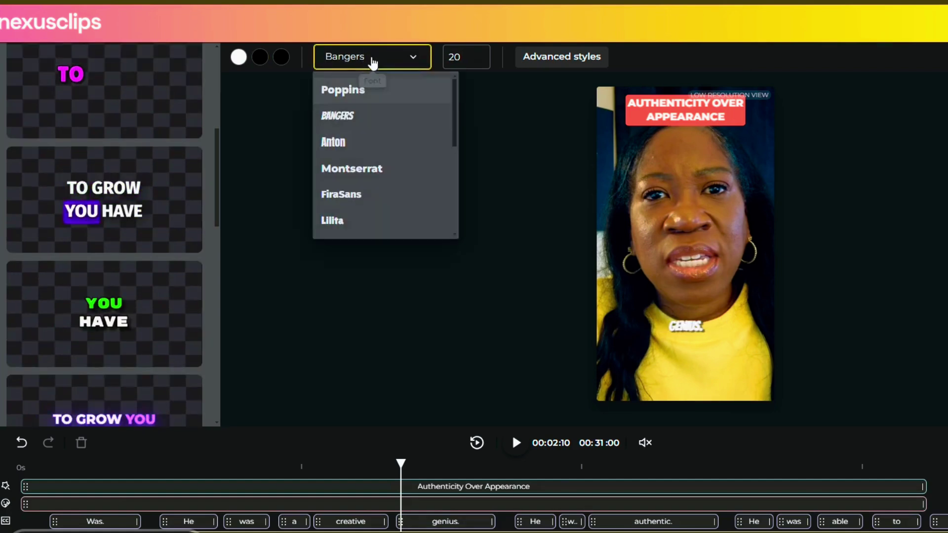
pyautogui.scroll(-5, 372, 150)
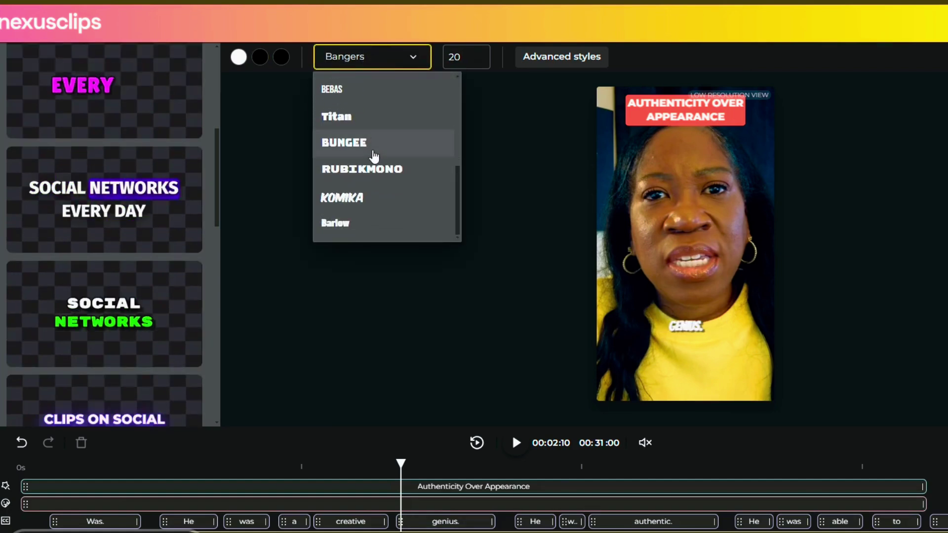
pyautogui.click(482, 63)
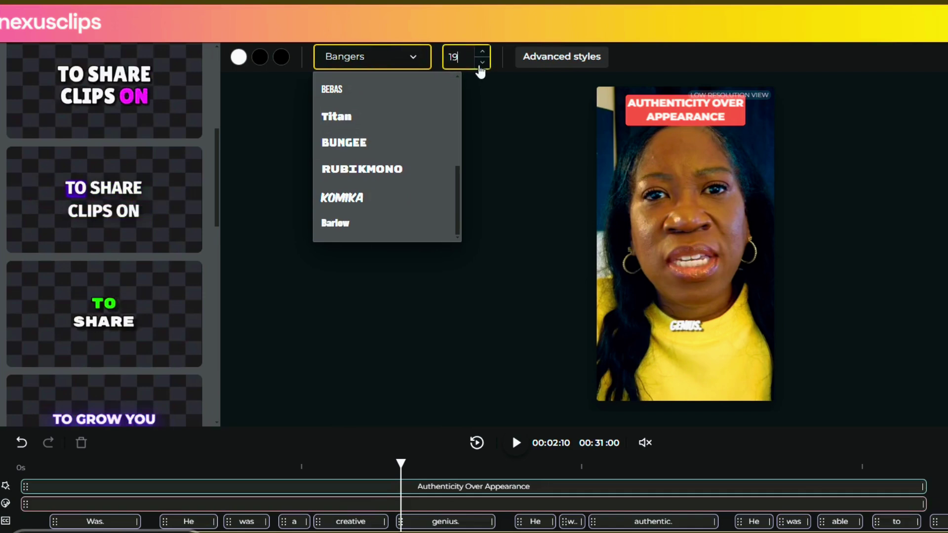
pyautogui.click(482, 52)
pyautogui.click(482, 63)
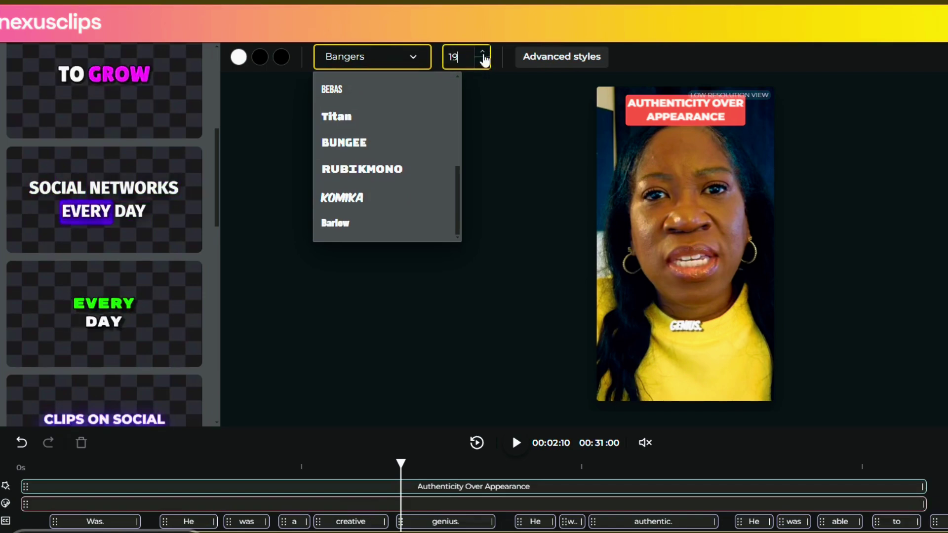
pyautogui.click(483, 52)
pyautogui.click(482, 62)
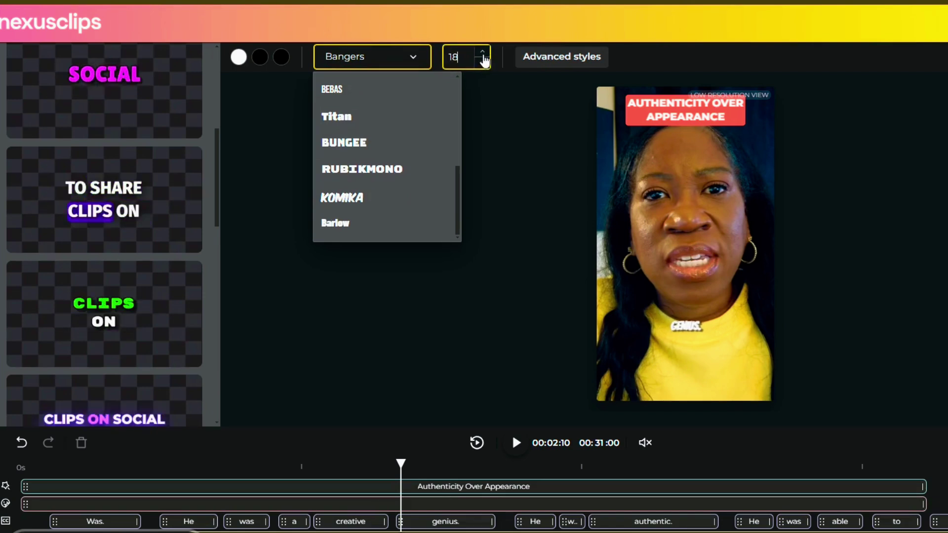